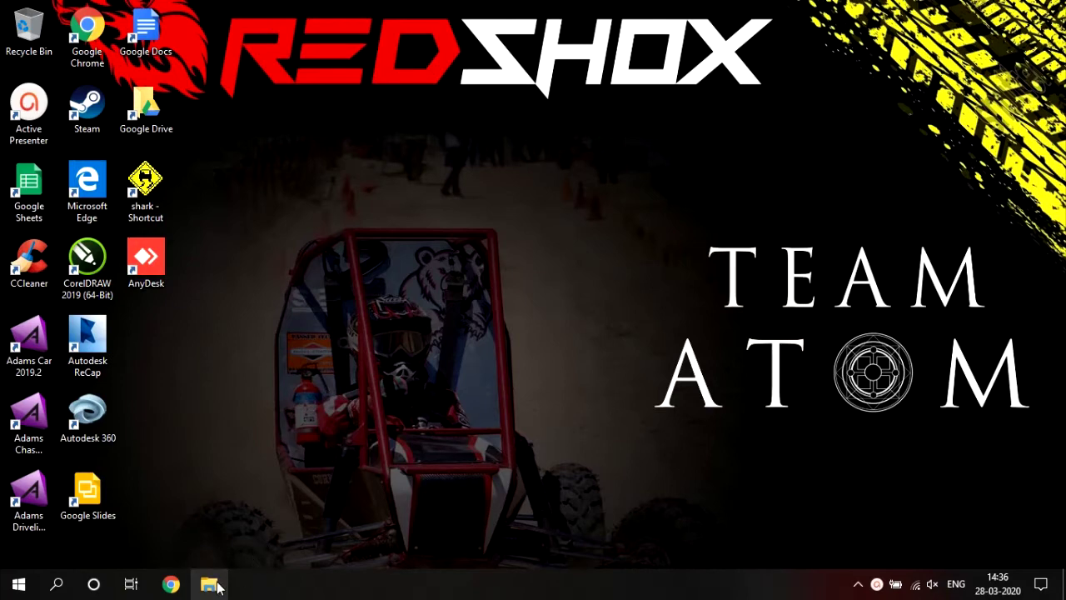
Open the format settings for the TITANIUM-Y (G:) USB drive from This PC in File Explorer
{"action": "left_click", "coordinate": [209, 584]}
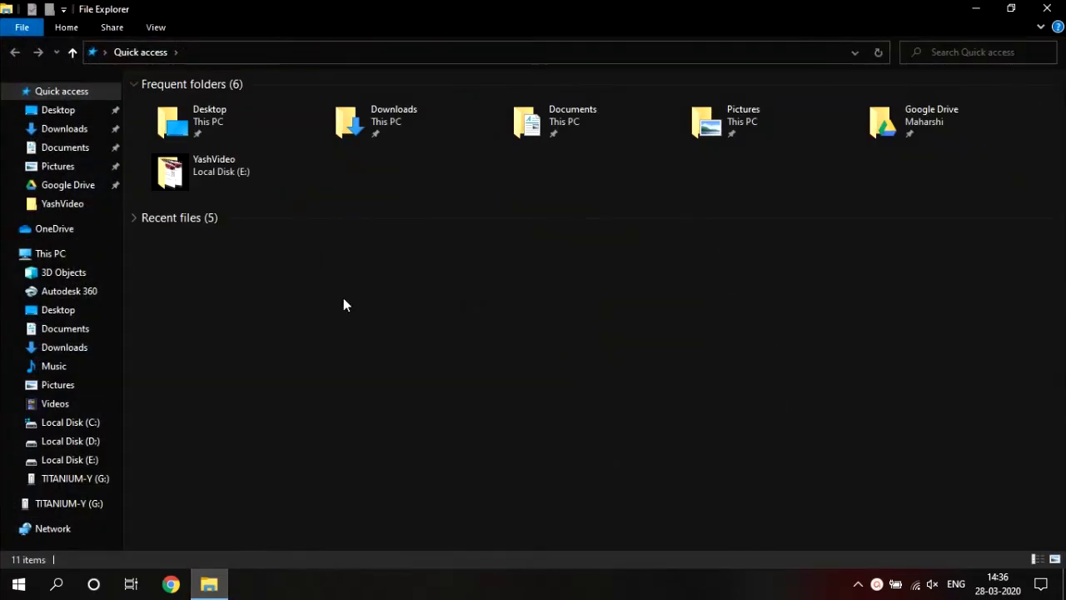
{"action": "left_click", "coordinate": [65, 255]}
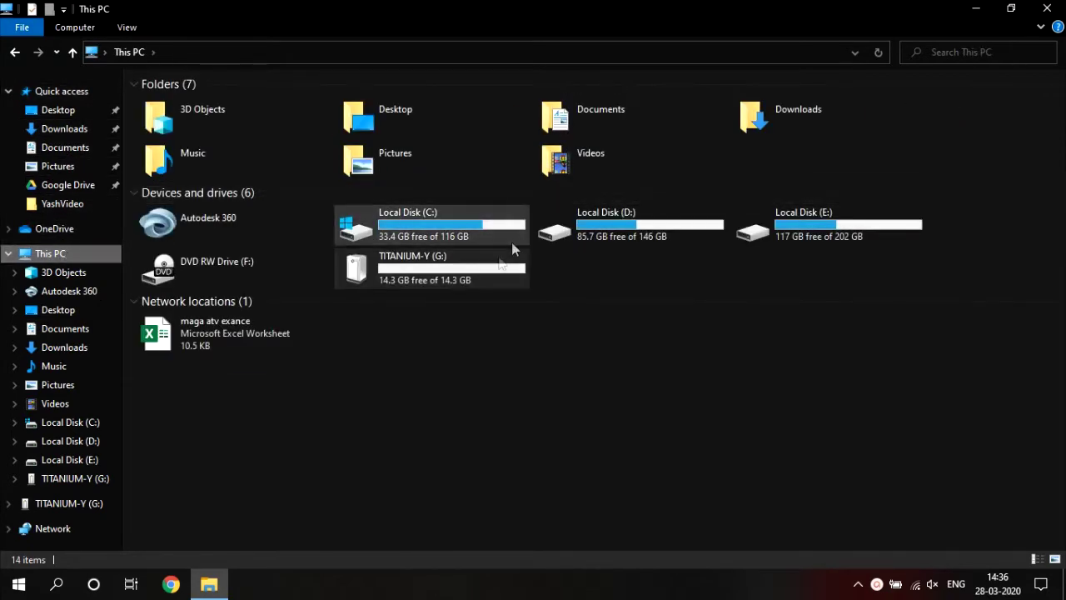
{"action": "left_click", "coordinate": [456, 279]}
{"action": "right_click", "coordinate": [456, 280]}
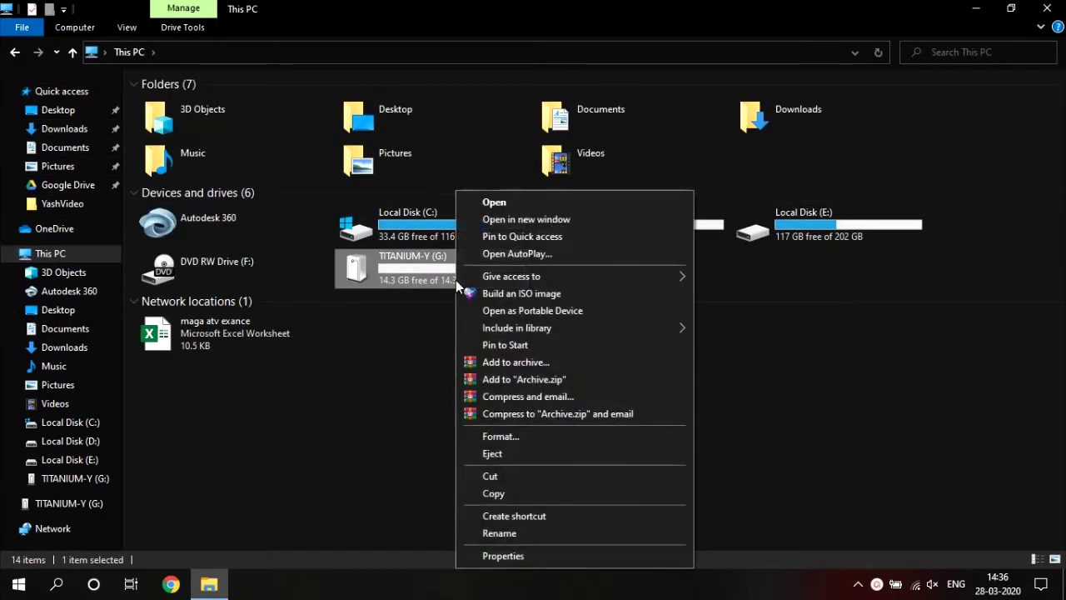
{"action": "left_click", "coordinate": [549, 438]}
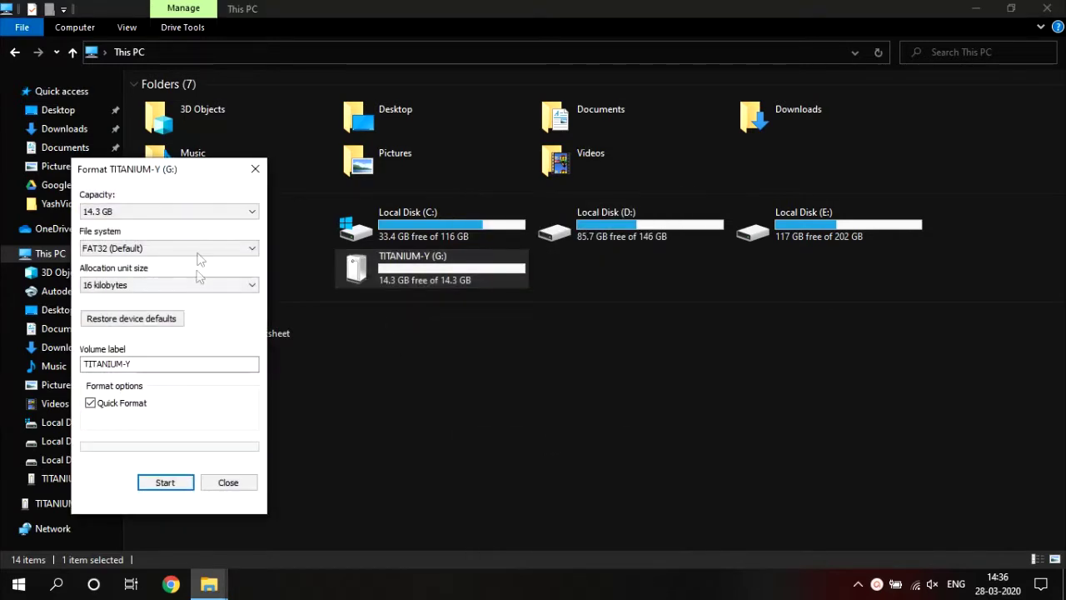
Quick-format the TITANIUM-Y (G:) drive as FAT32 with 16-kilobyte allocation units and close File Explorer
{"action": "left_click", "coordinate": [230, 213]}
{"action": "left_click", "coordinate": [230, 213]}
{"action": "left_click", "coordinate": [225, 248]}
{"action": "left_click", "coordinate": [224, 248]}
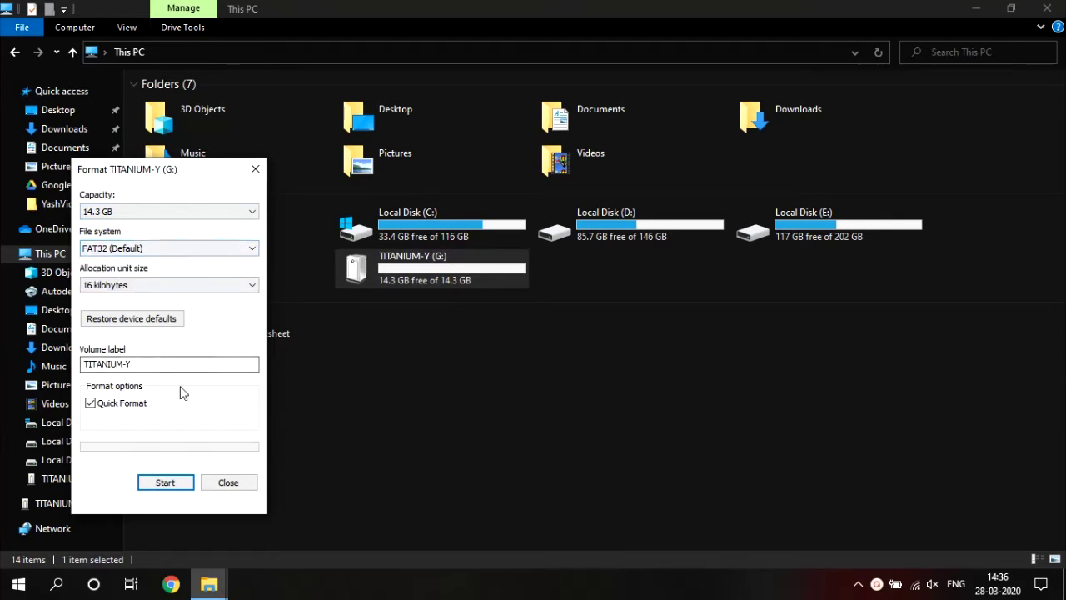
{"action": "left_click", "coordinate": [167, 485]}
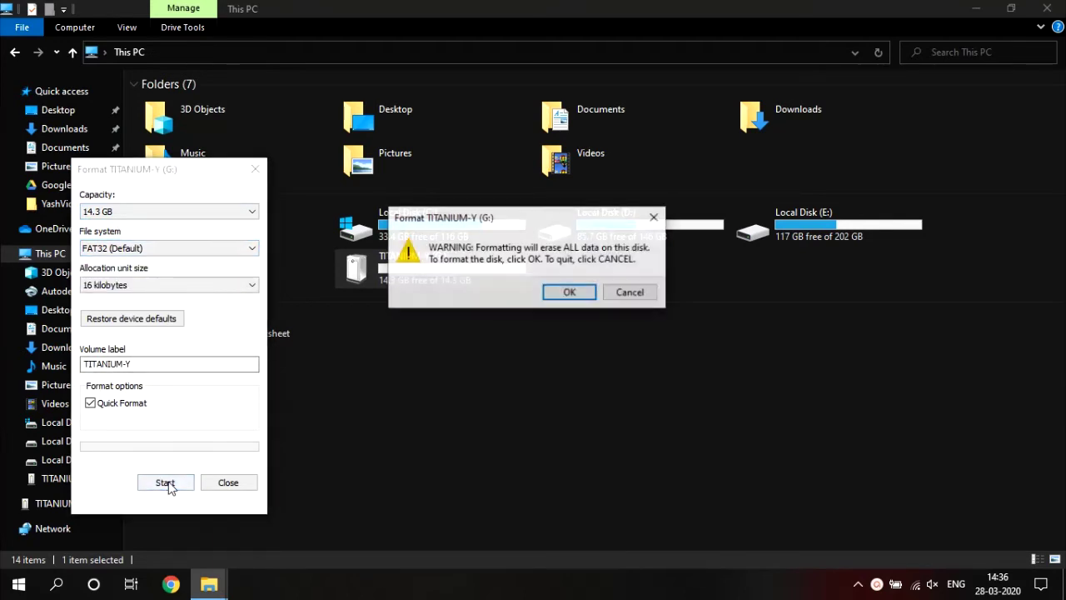
{"action": "left_click", "coordinate": [551, 293]}
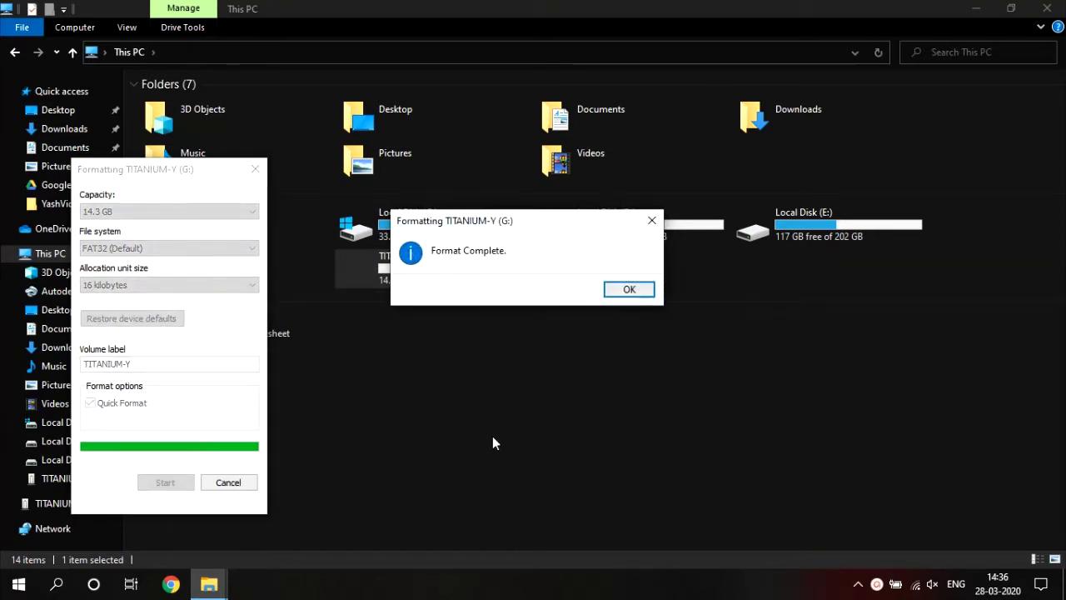
{"action": "left_click", "coordinate": [629, 290]}
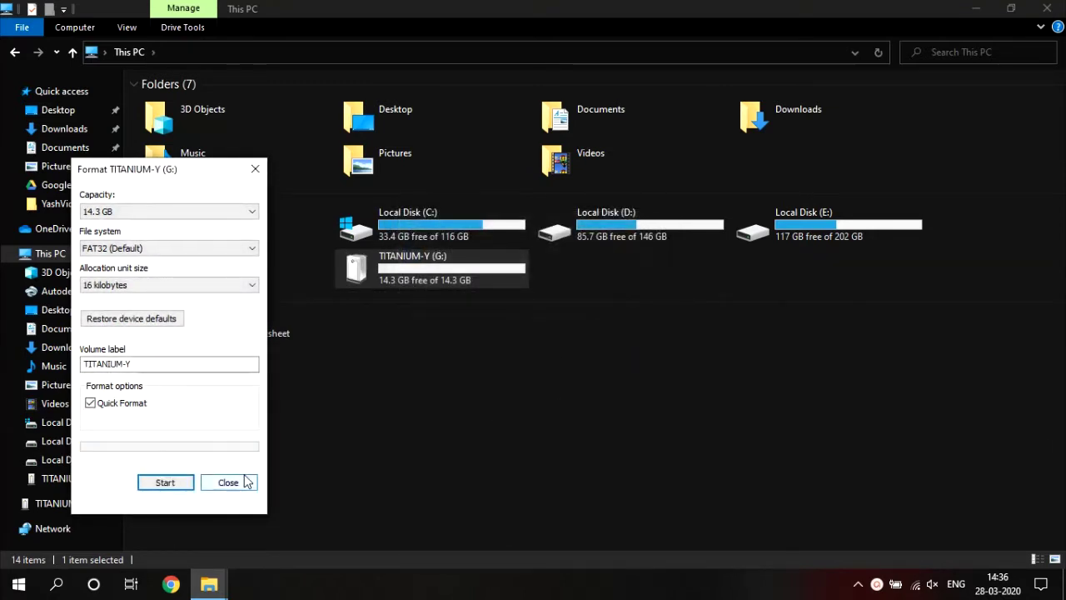
{"action": "left_click", "coordinate": [255, 168]}
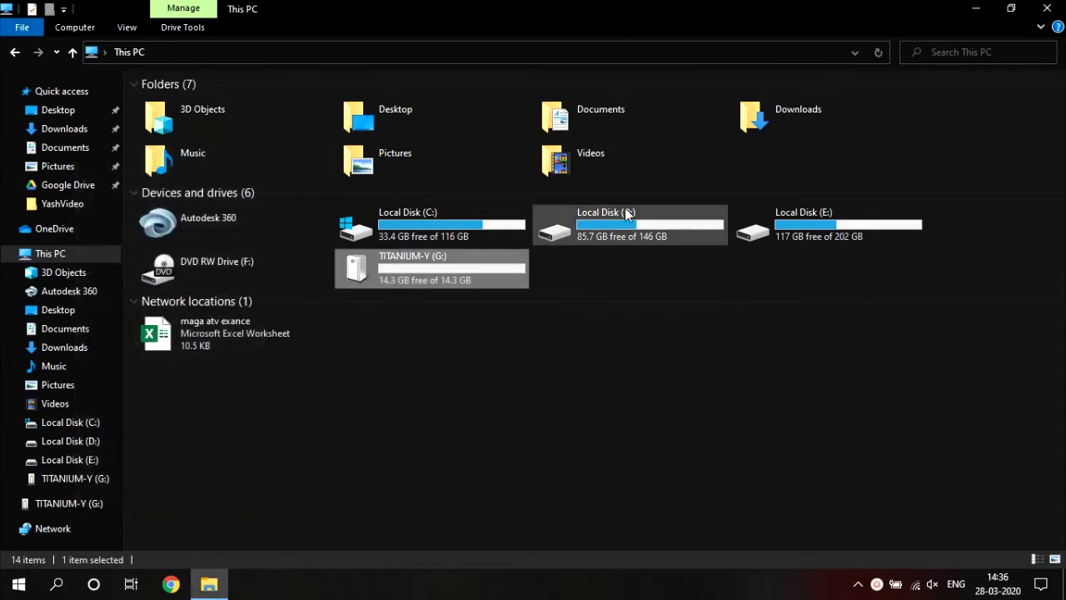
{"action": "left_click", "coordinate": [1048, 8]}
Switch to Google Chrome and search the web for "windows 10 media creation tool"
{"action": "left_click", "coordinate": [494, 404]}
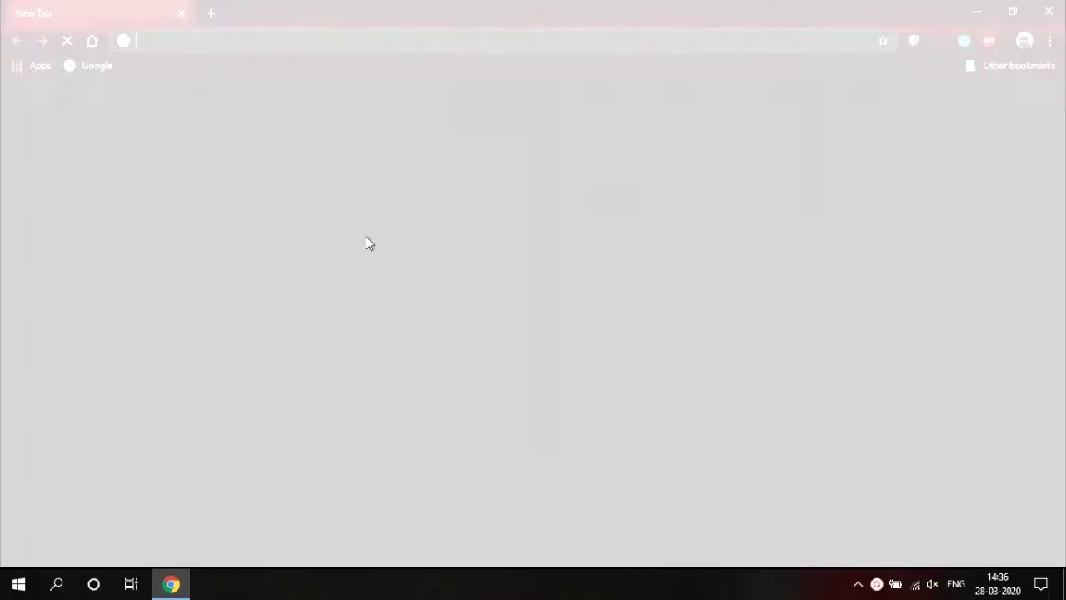
{"action": "type", "text": "windo"}
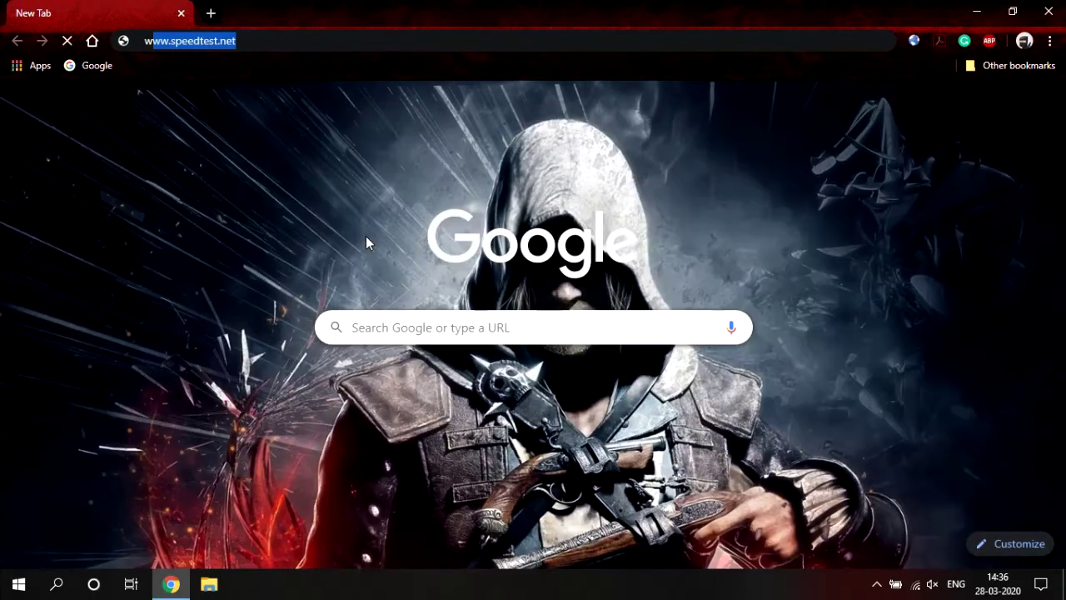
{"action": "type", "text": "ws"}
{"action": "key", "text": "Right"}
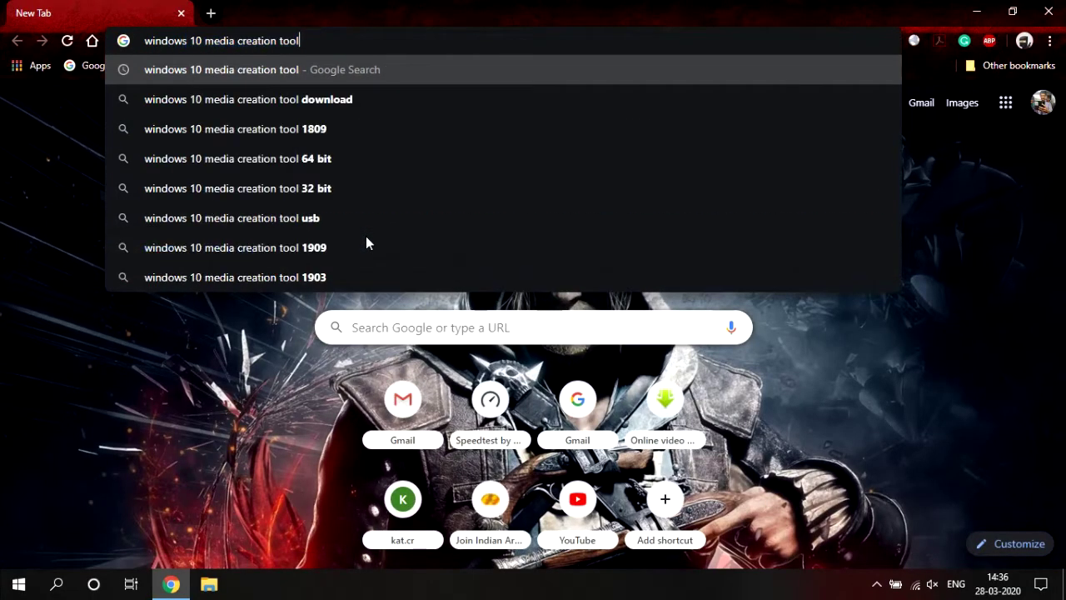
{"action": "key", "text": "Return"}
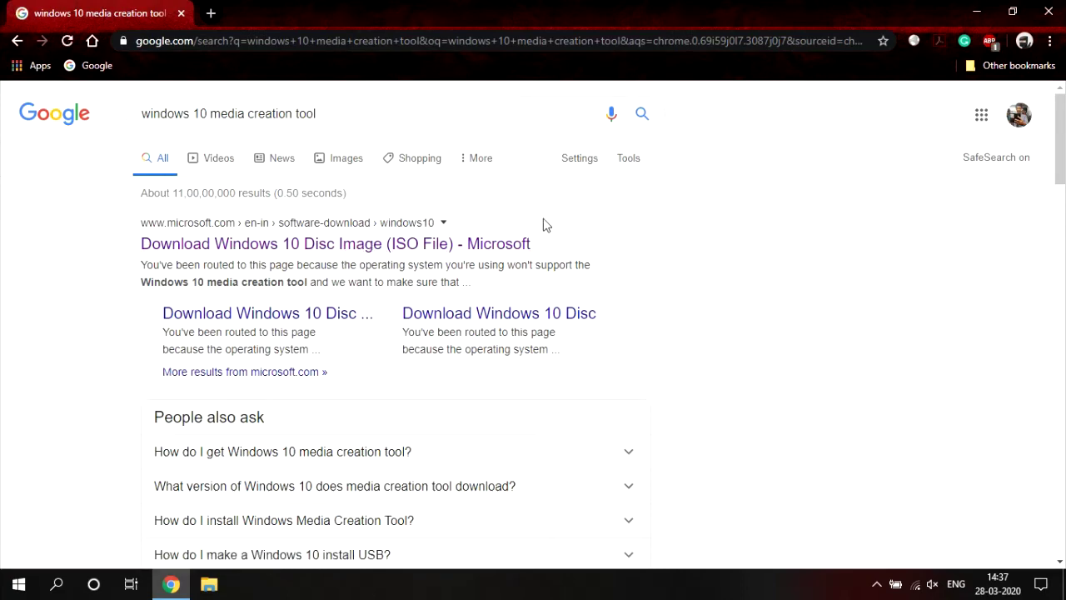
Download the media creation tool from Microsoft's Download Windows 10 page, and open the downloaded file before closing the browser
{"action": "left_click", "coordinate": [489, 250]}
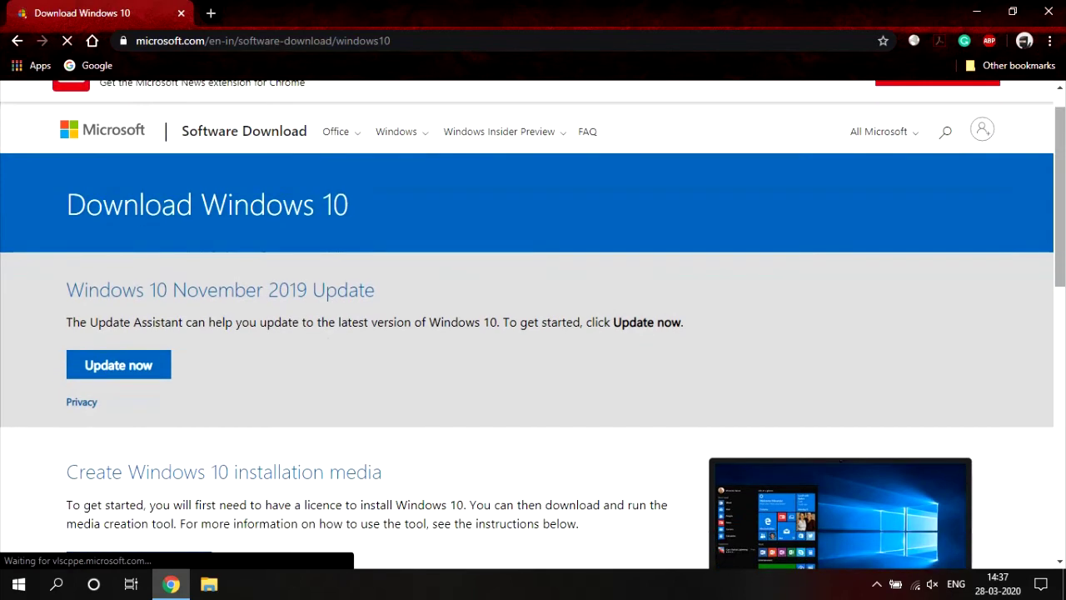
{"action": "scroll", "coordinate": [533, 325], "scroll_direction": "down", "scroll_amount": 1}
{"action": "scroll", "coordinate": [534, 325], "scroll_direction": "down", "scroll_amount": 2}
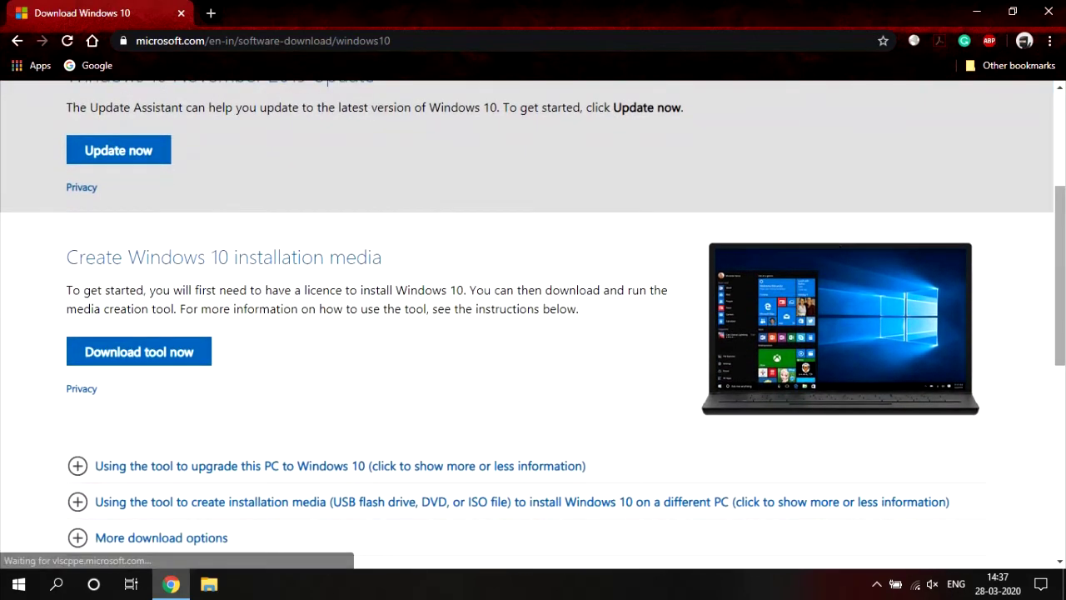
{"action": "scroll", "coordinate": [533, 325], "scroll_direction": "down", "scroll_amount": 1}
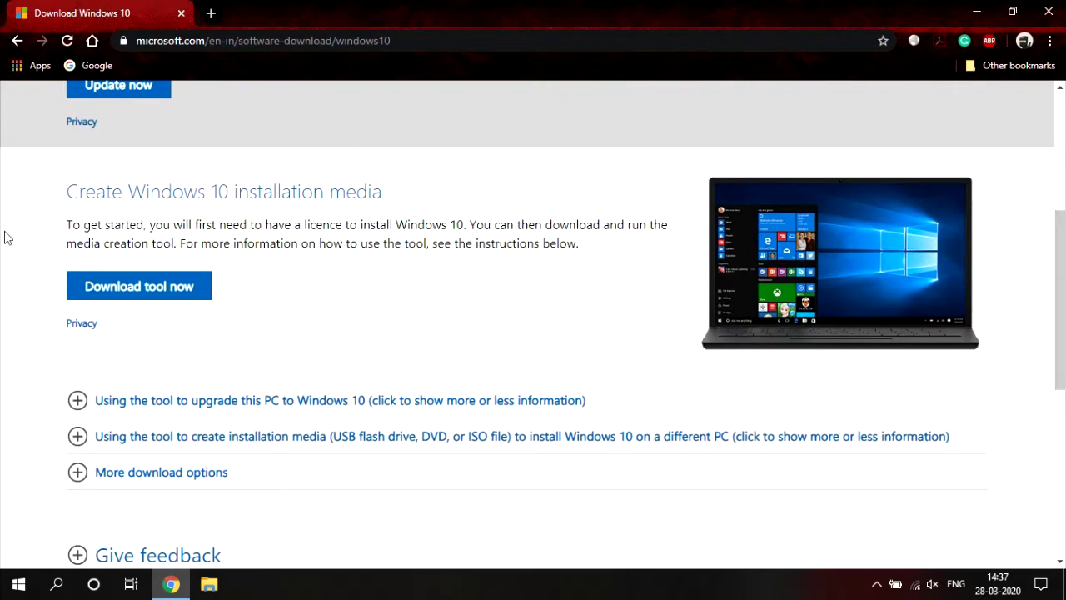
{"action": "left_click", "coordinate": [165, 299]}
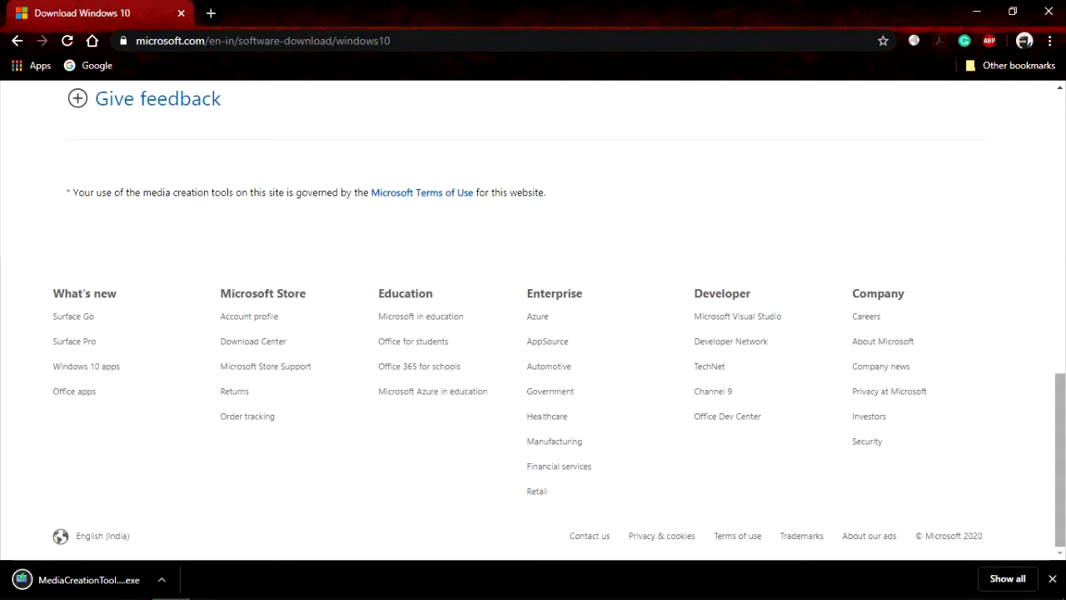
{"action": "left_click", "coordinate": [97, 580]}
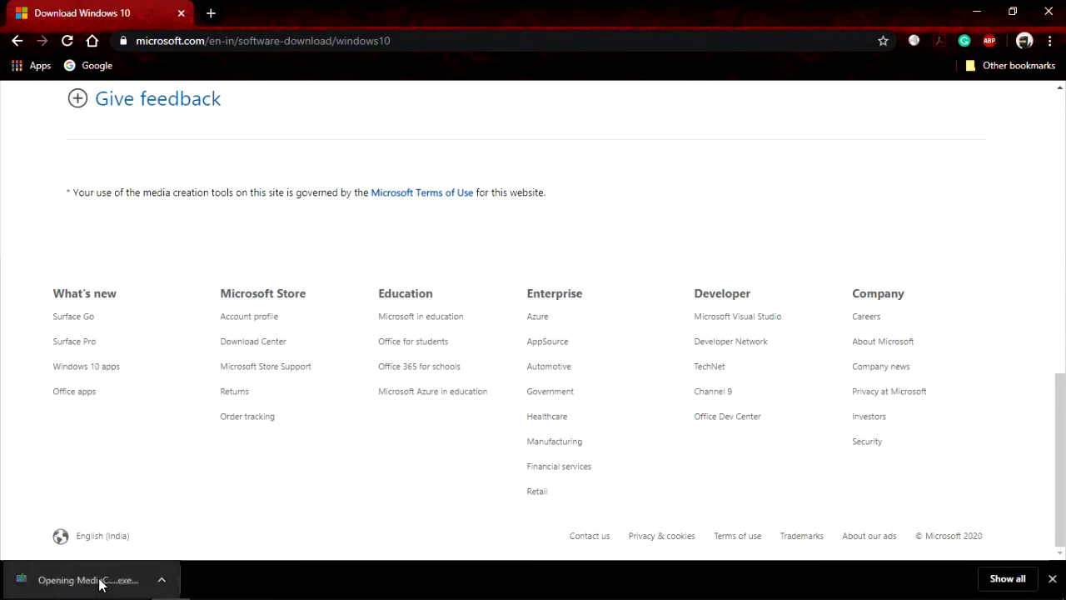
{"action": "left_click", "coordinate": [1049, 11]}
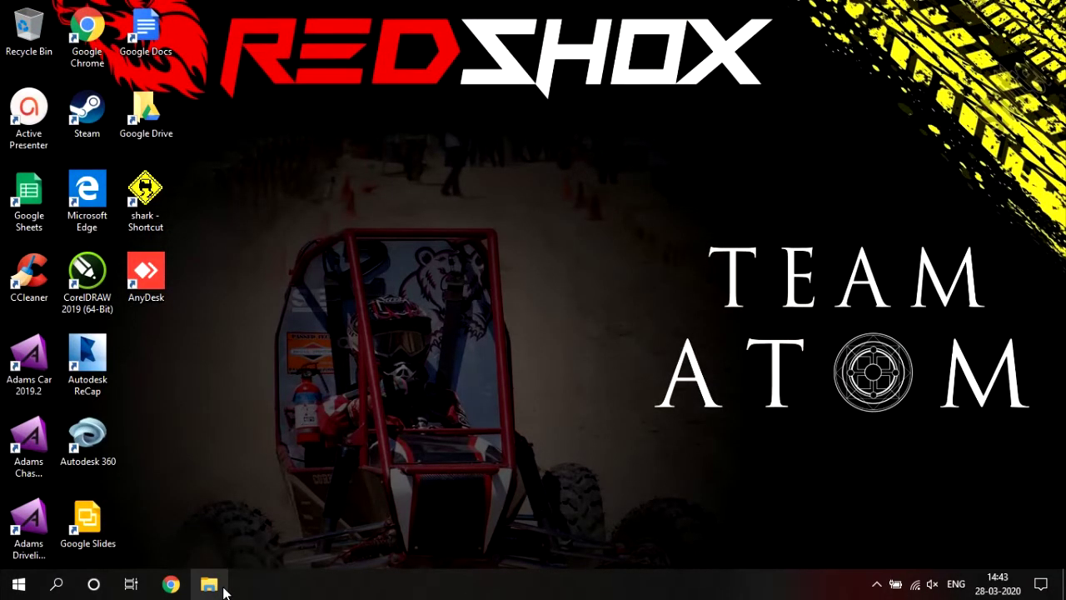
Run MediaCreationTool1909 from the Downloads folder as administrator and minimise the File Explorer window
{"action": "left_click", "coordinate": [208, 585]}
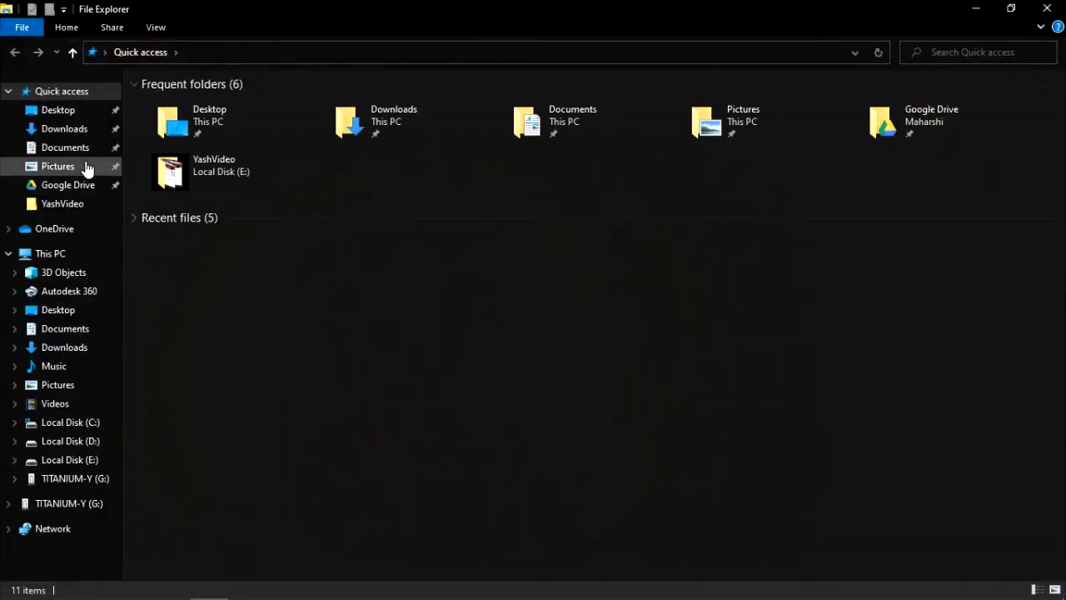
{"action": "left_click", "coordinate": [72, 132]}
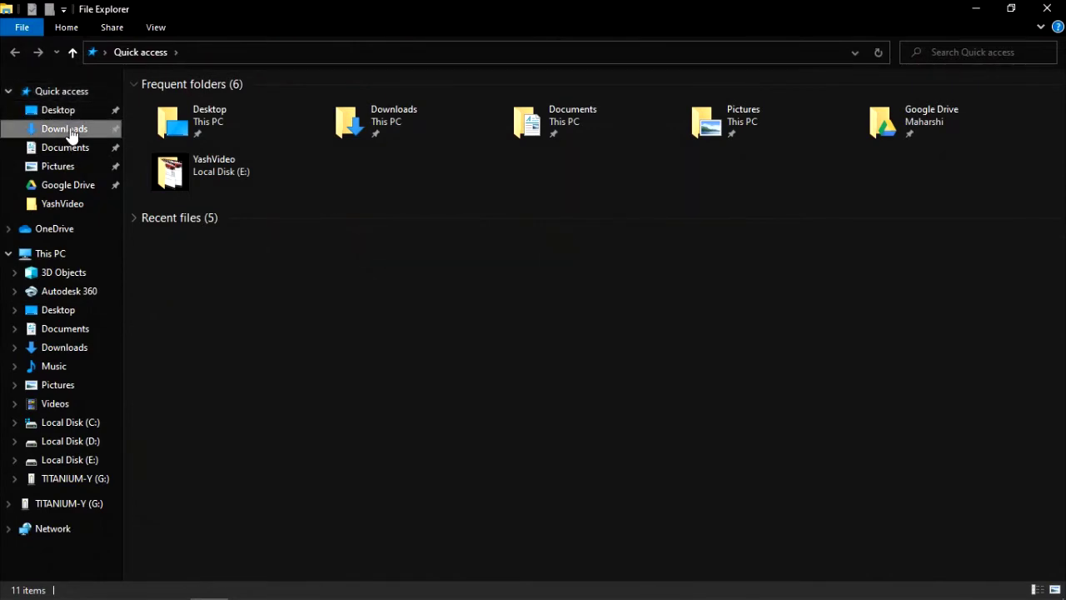
{"action": "left_click", "coordinate": [160, 140]}
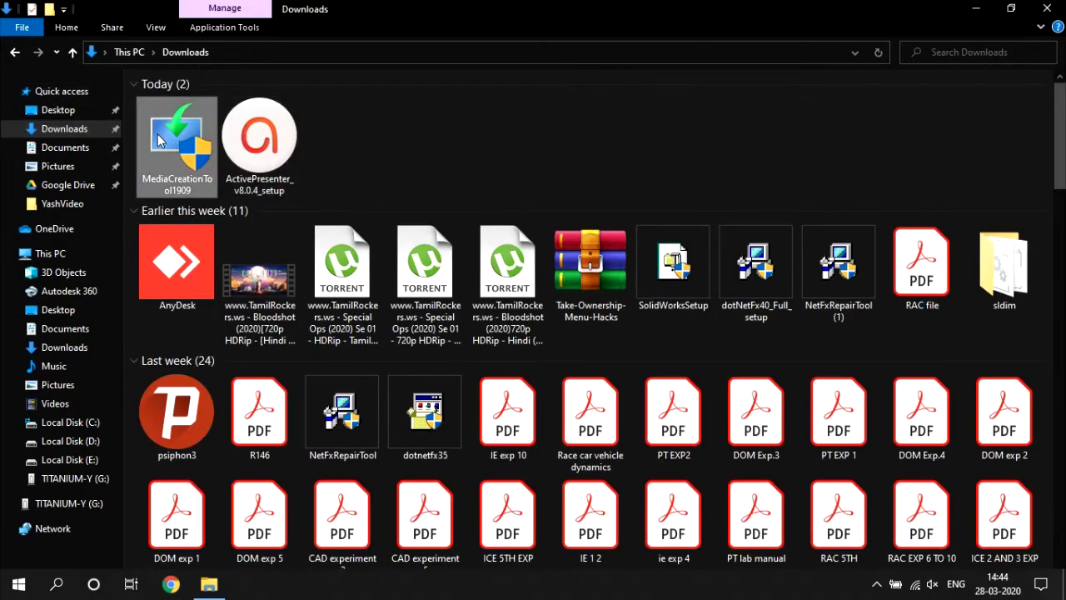
{"action": "right_click", "coordinate": [160, 140]}
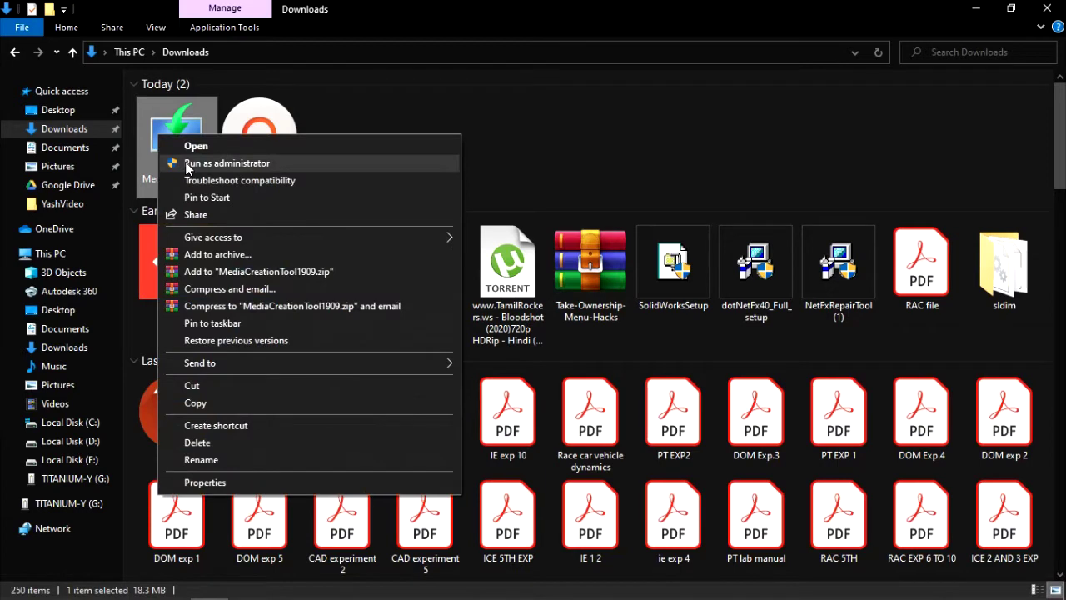
{"action": "left_click", "coordinate": [186, 163]}
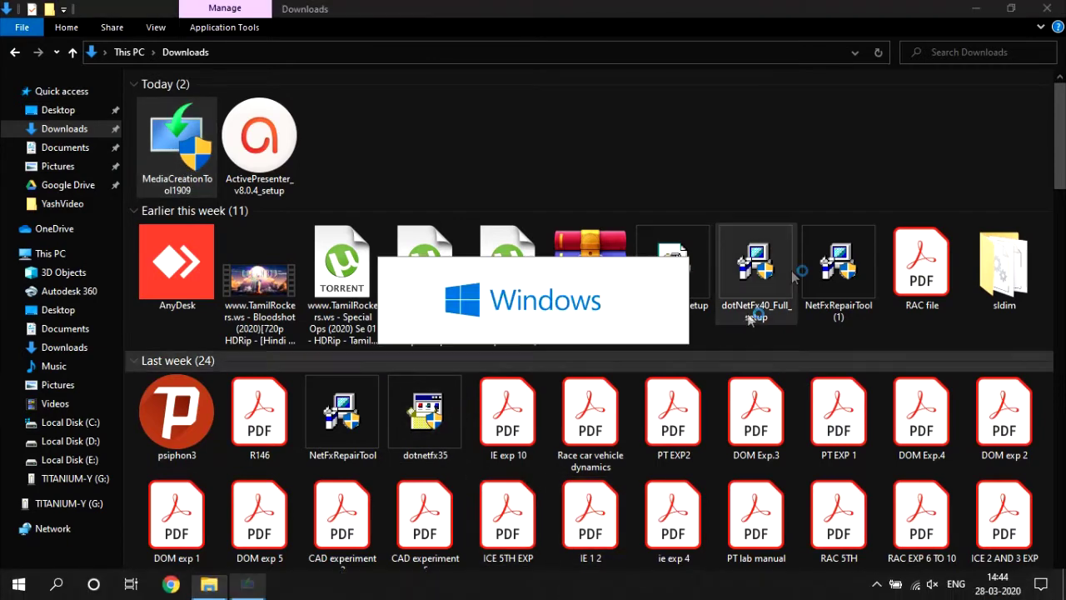
{"action": "left_click", "coordinate": [978, 9]}
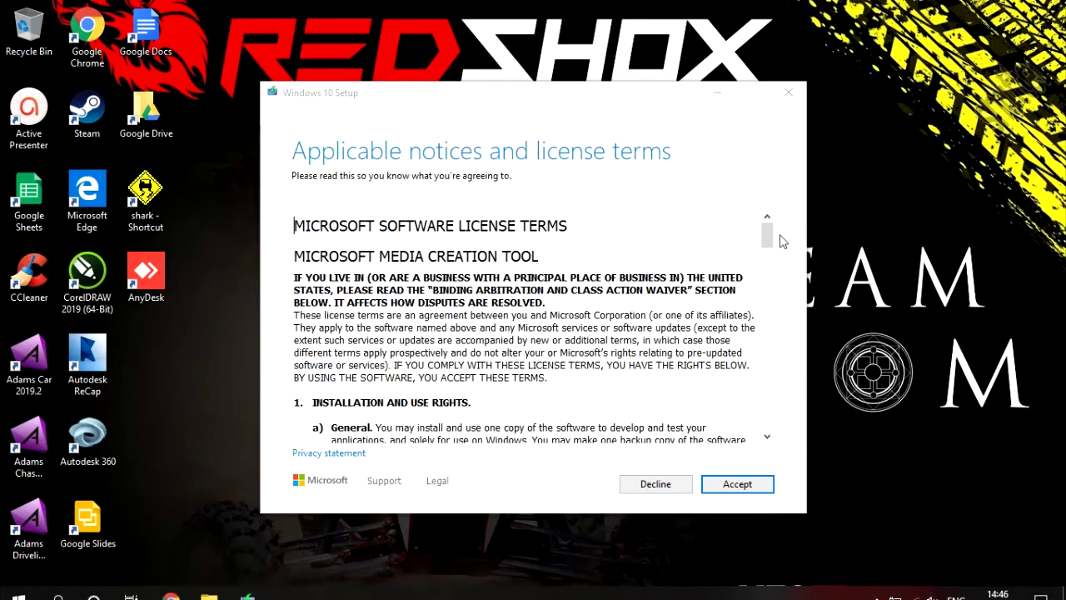
Accept the Microsoft license terms and choose to create installation media for another PC
{"action": "left_click_drag", "start_coordinate": [766, 232], "coordinate": [769, 435]}
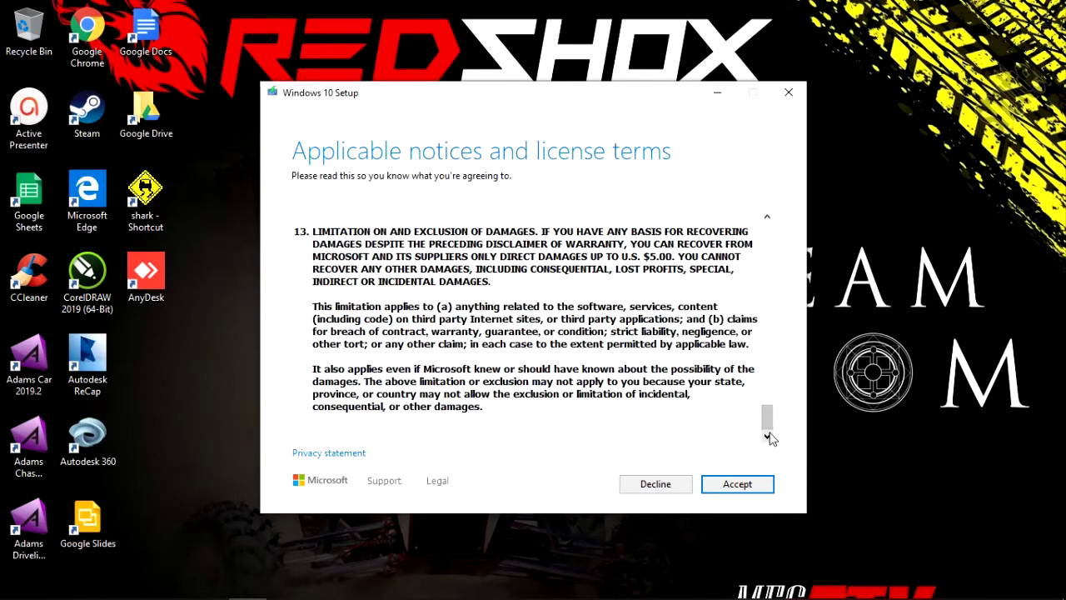
{"action": "left_click", "coordinate": [738, 484]}
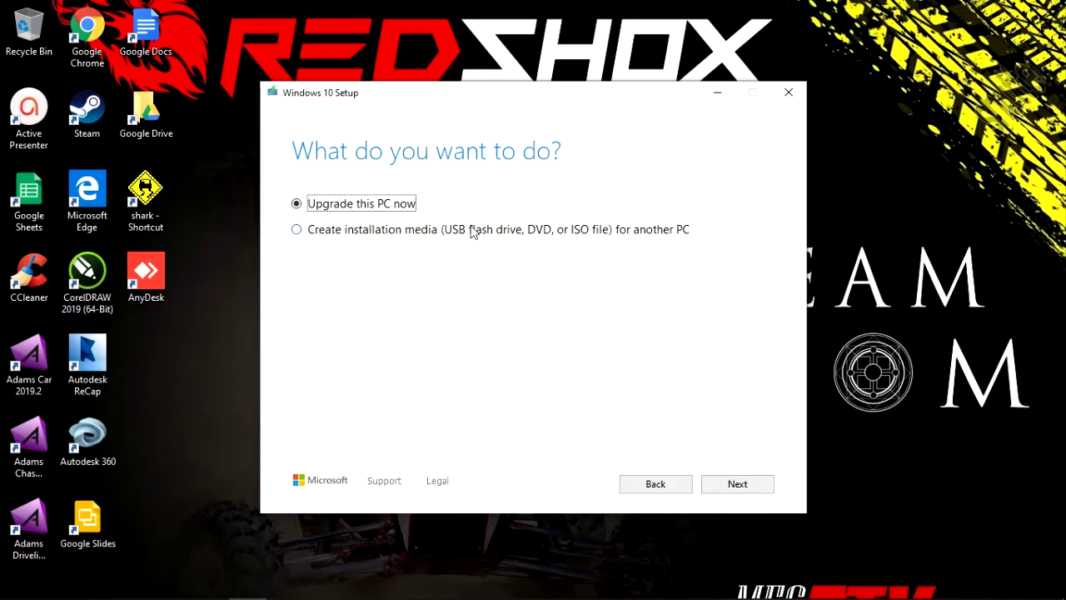
{"action": "left_click", "coordinate": [435, 235]}
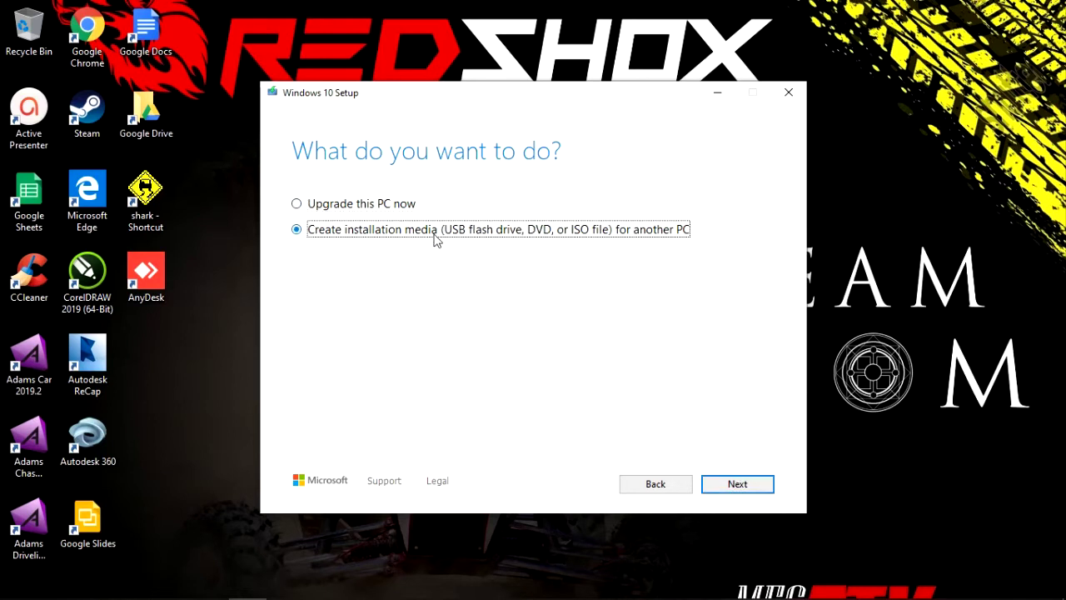
{"action": "left_click", "coordinate": [737, 486]}
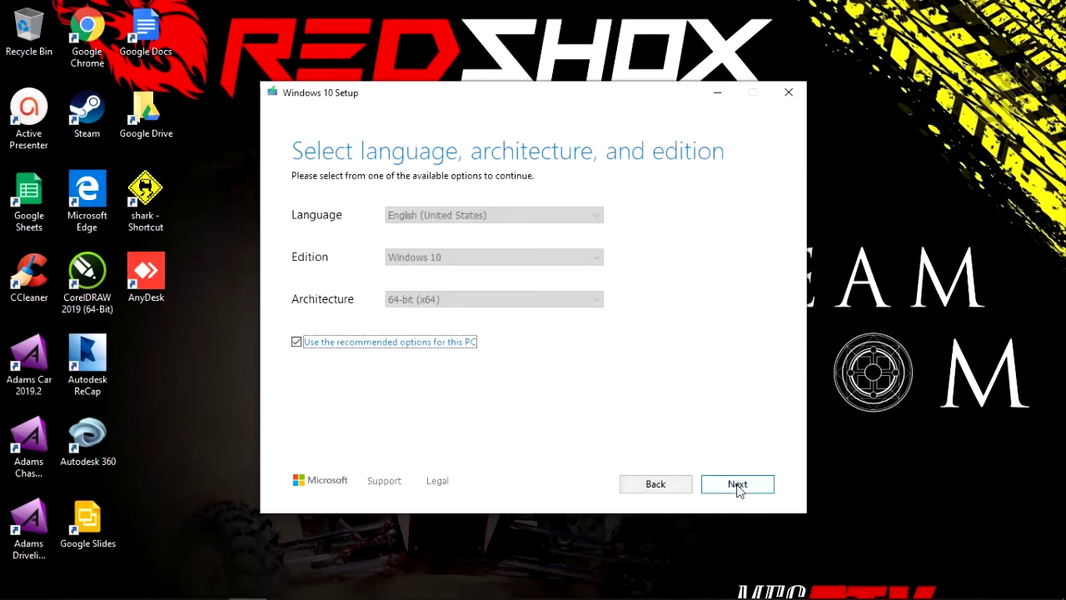
Turn off the recommended options and examine the available edition, architecture and language choices
{"action": "left_click", "coordinate": [298, 343]}
{"action": "left_click", "coordinate": [597, 261]}
{"action": "left_click", "coordinate": [595, 272]}
{"action": "left_click", "coordinate": [596, 299]}
{"action": "left_click", "coordinate": [595, 298]}
{"action": "left_click", "coordinate": [596, 218]}
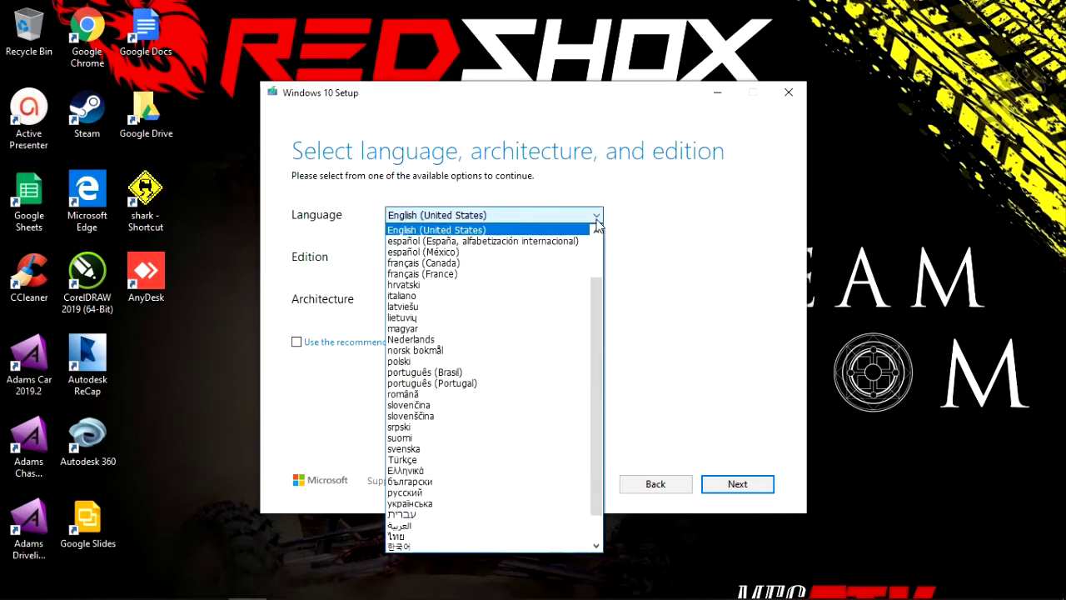
{"action": "left_click", "coordinate": [597, 218]}
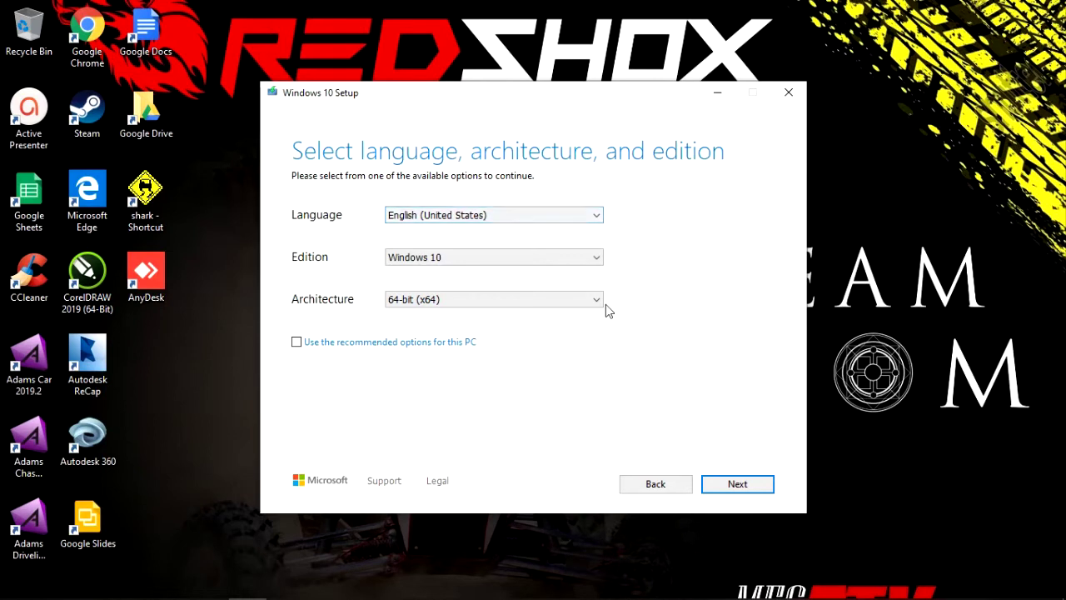
Use the recommended options for this PC and choose USB flash drive as the installation media
{"action": "left_click", "coordinate": [454, 341]}
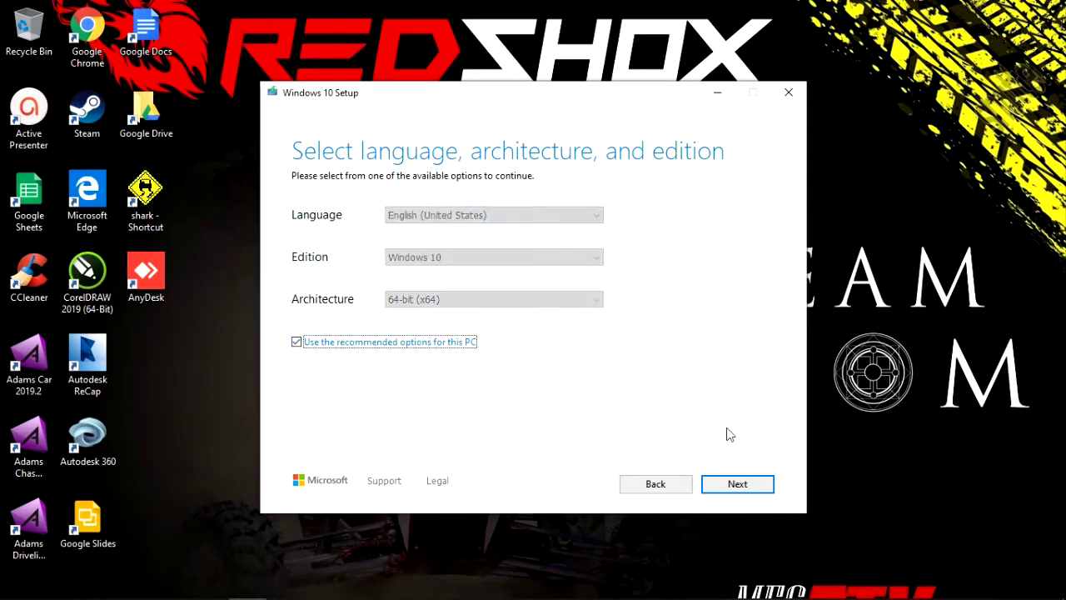
{"action": "left_click", "coordinate": [738, 485]}
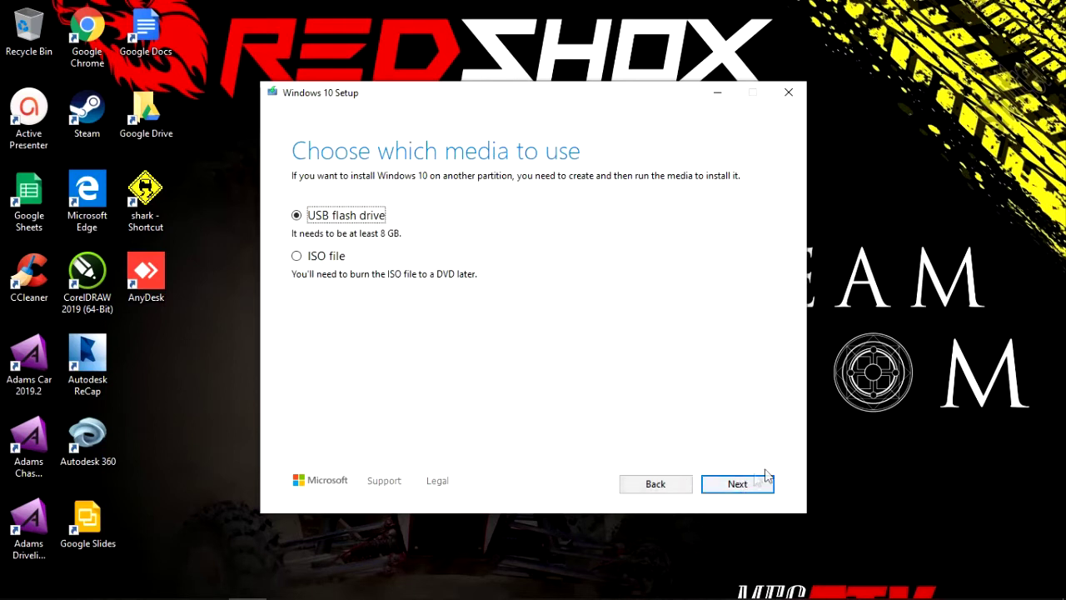
{"action": "left_click", "coordinate": [328, 259]}
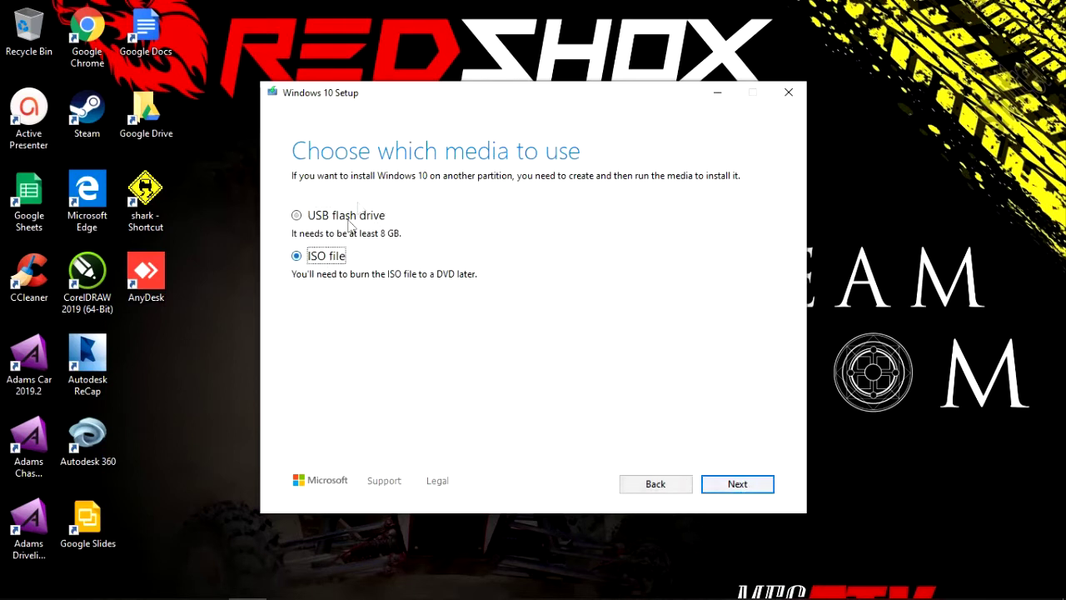
{"action": "left_click", "coordinate": [355, 219]}
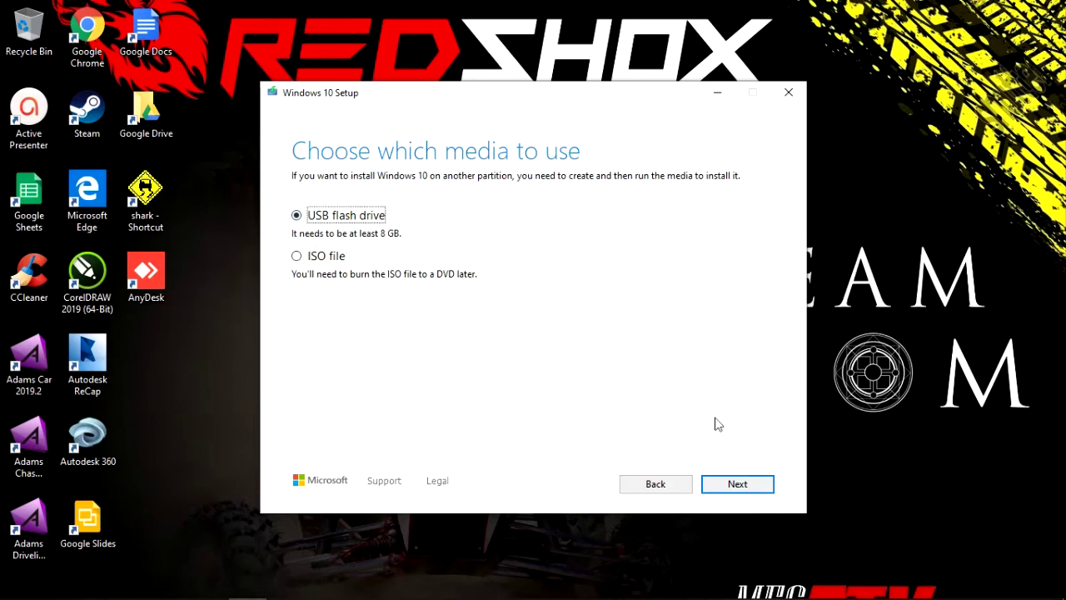
{"action": "left_click", "coordinate": [738, 484]}
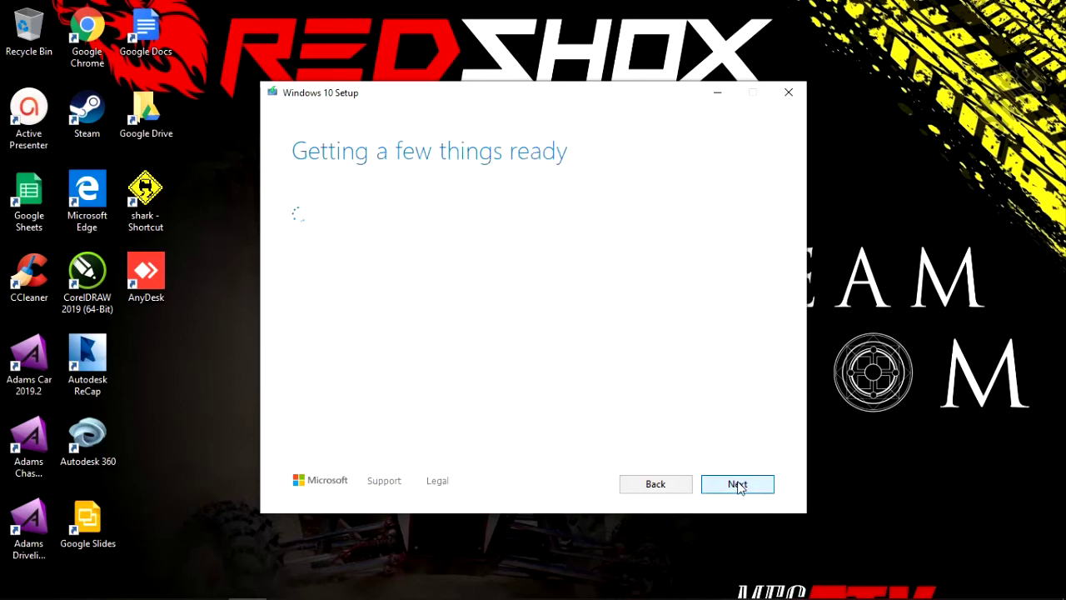
Create the Windows 10 installation media on the removable drive G: (TITANIUM-Y) and finish the setup
{"action": "left_click", "coordinate": [363, 248]}
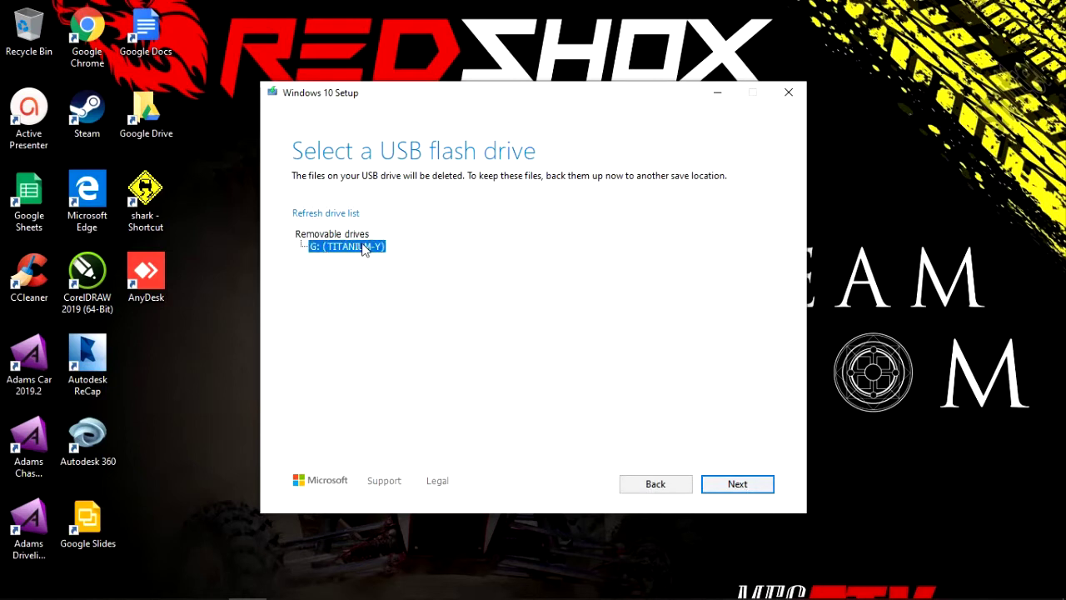
{"action": "left_click", "coordinate": [348, 217]}
{"action": "left_click", "coordinate": [717, 484]}
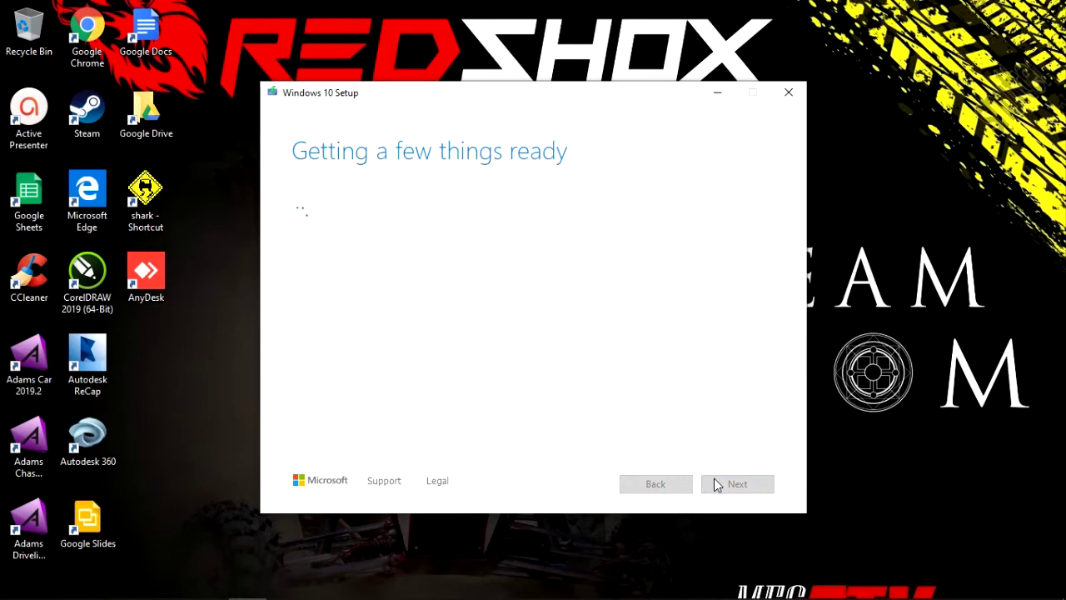
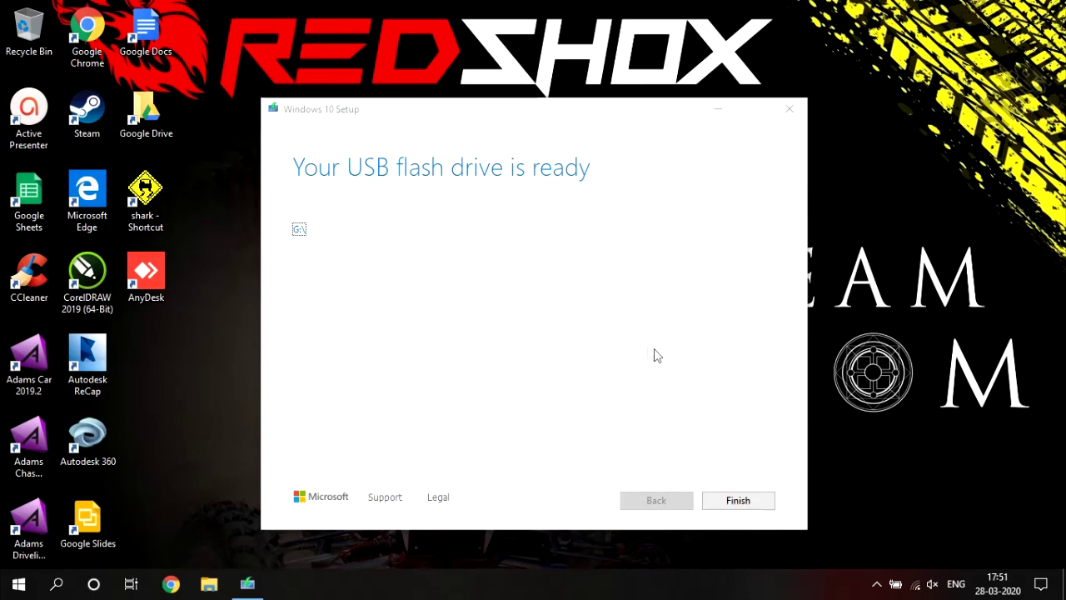
{"action": "left_click", "coordinate": [738, 501]}
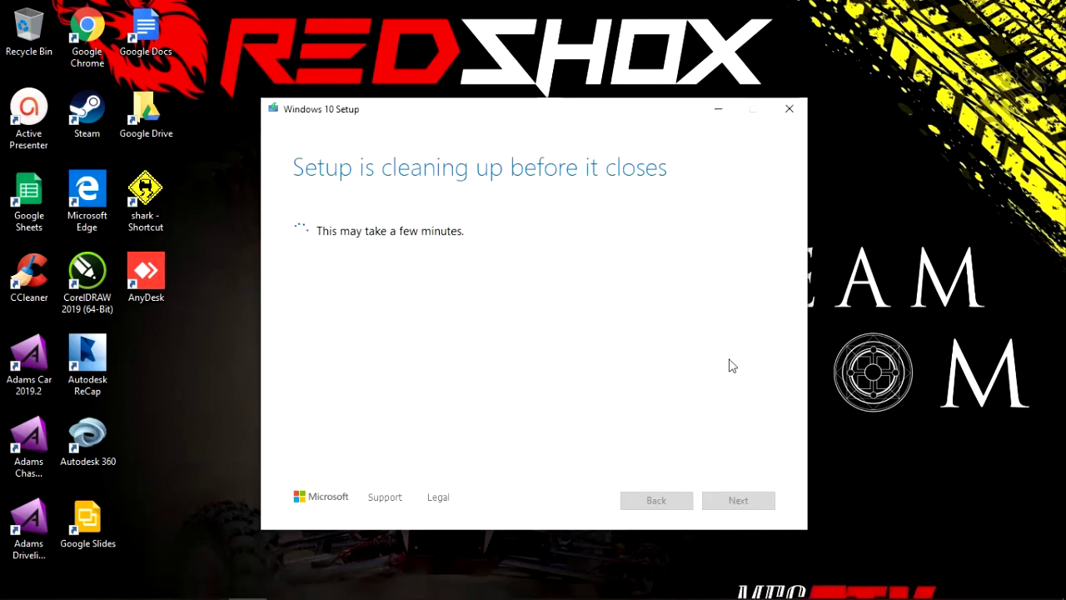